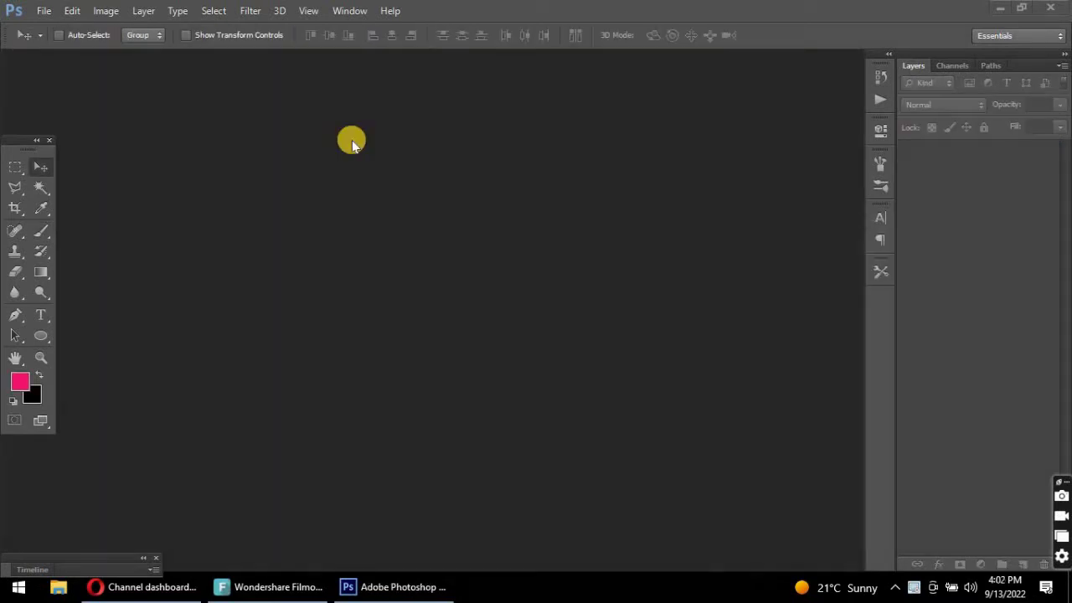
# Step: Open 11.09.2022_20.42.04_REC.png from the Desktop
pyautogui.click(43, 10)
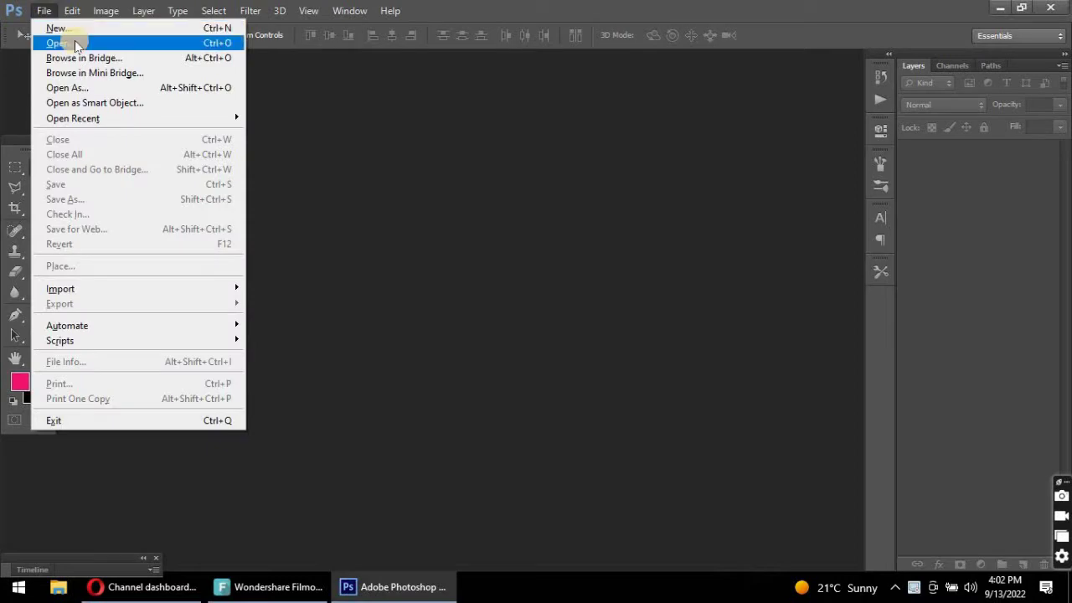
pyautogui.click(75, 42)
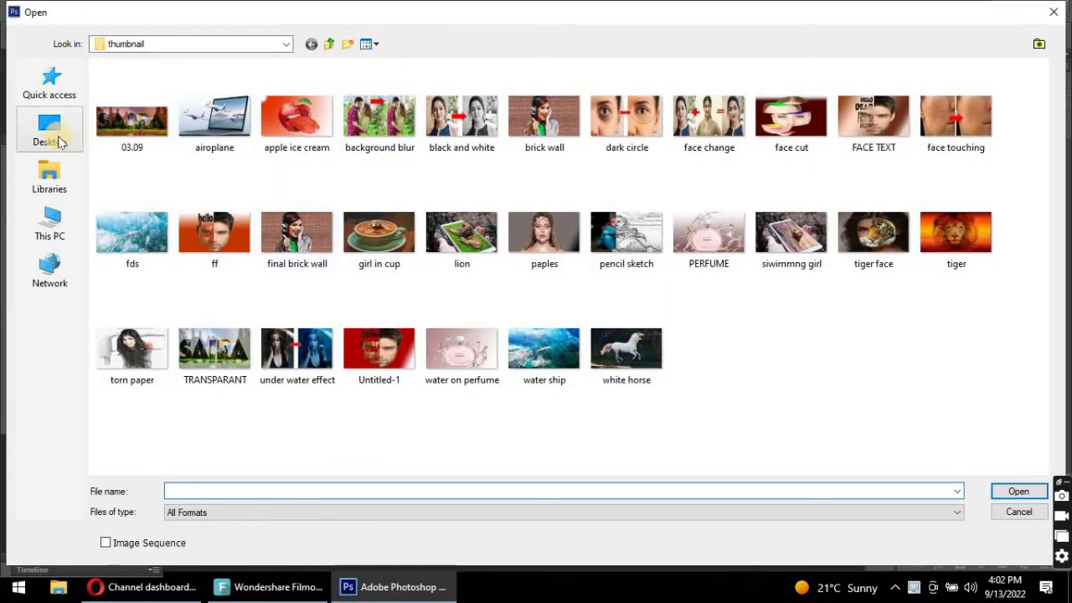
pyautogui.click(52, 134)
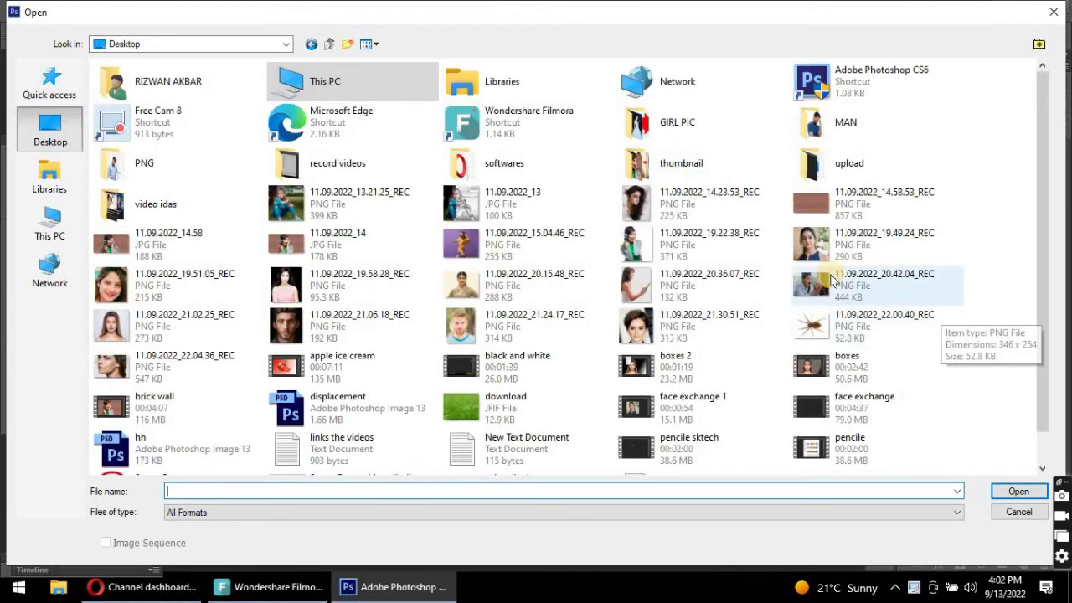
pyautogui.click(867, 283)
pyautogui.click(1016, 500)
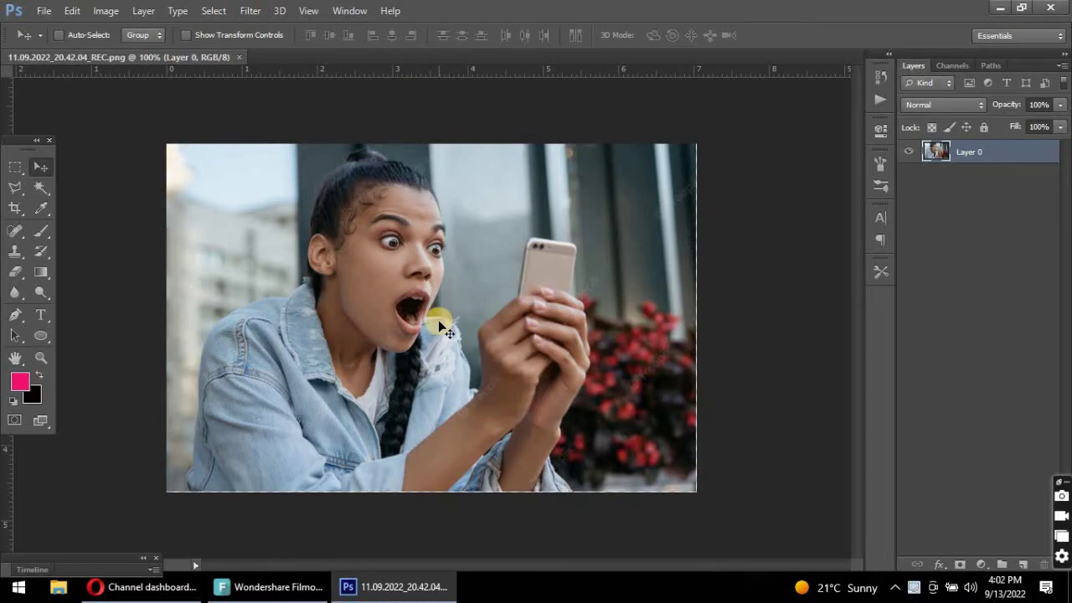
# Step: Start a Pen path at the woman's hand and curve it up the phone's edge
pyautogui.click(15, 315)
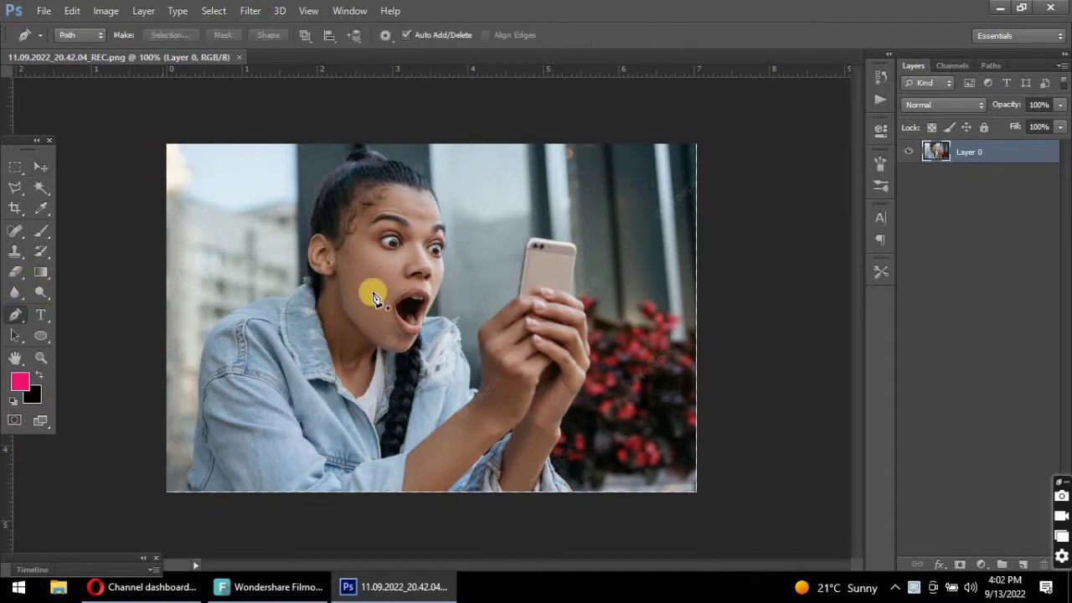
pyautogui.click(480, 326)
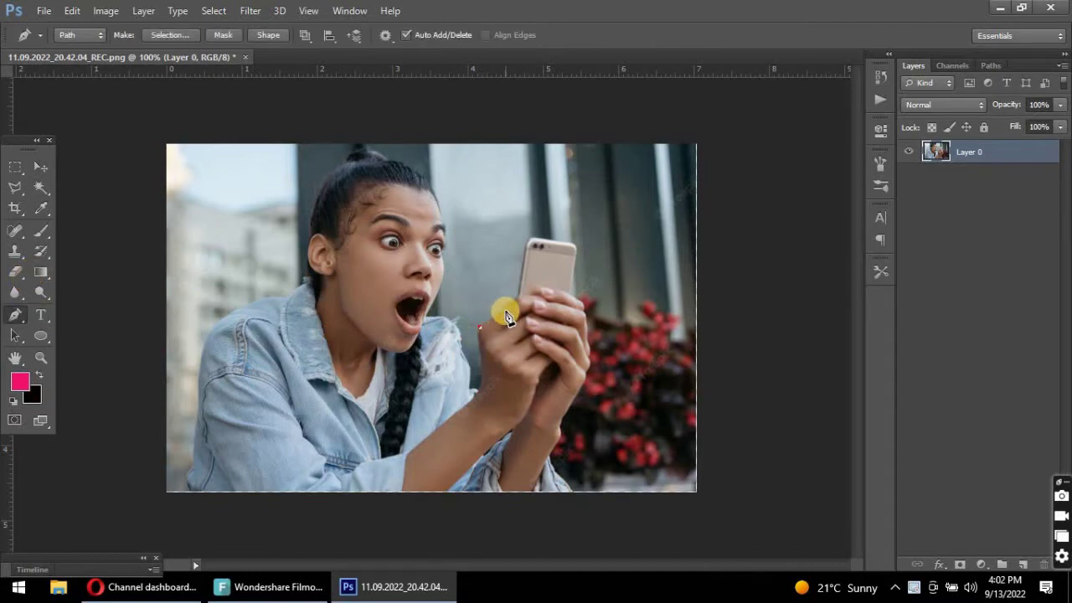
pyautogui.moveTo(502, 316); pyautogui.dragTo(517, 310)
pyautogui.click(515, 258)
pyautogui.moveTo(528, 248)
pyautogui.mouseDown()
pyautogui.moveTo(537, 229)
pyautogui.moveTo(520, 224)
pyautogui.mouseUp()
pyautogui.click(451, 202)
# Step: Continue the path across the forehead, down the face and chin, closing it at the hand
pyautogui.click(388, 196)
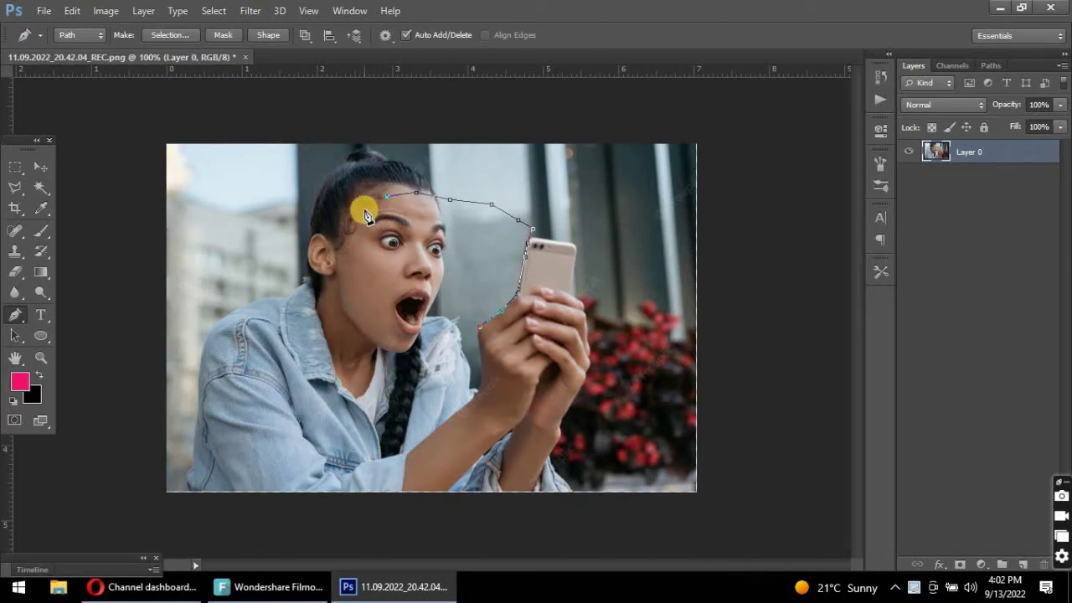
pyautogui.click(368, 212)
pyautogui.click(354, 244)
pyautogui.click(355, 268)
pyautogui.click(368, 300)
pyautogui.click(392, 335)
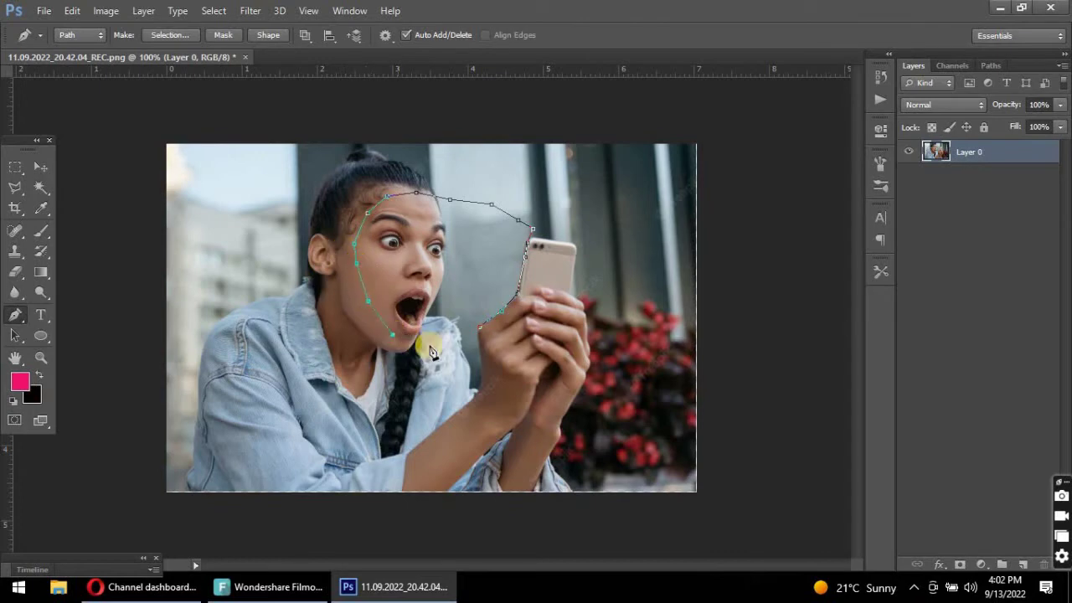
pyautogui.click(482, 324)
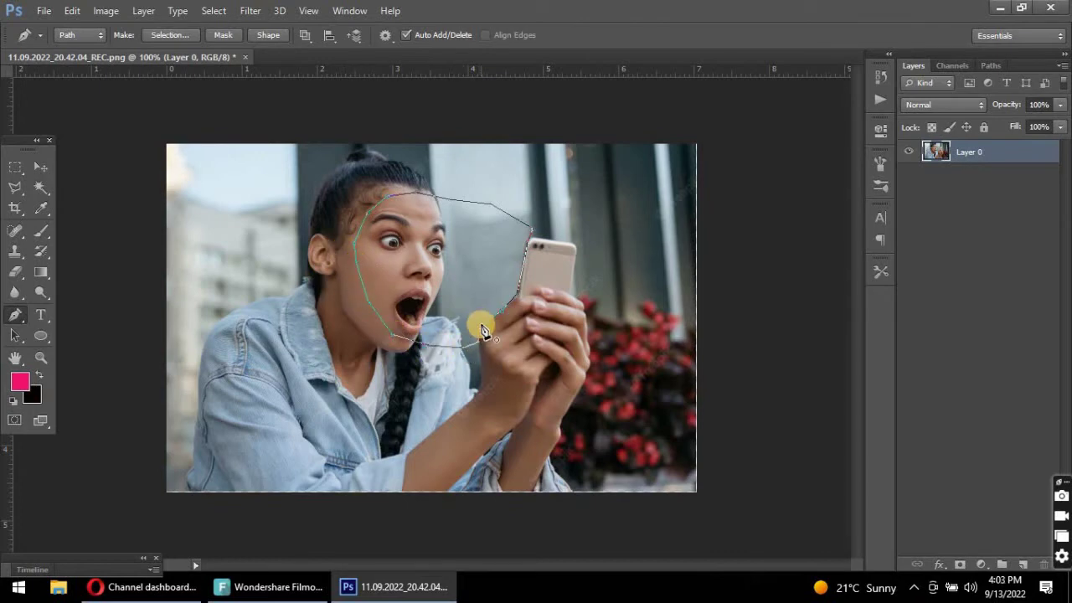
pyautogui.rightClick(465, 241)
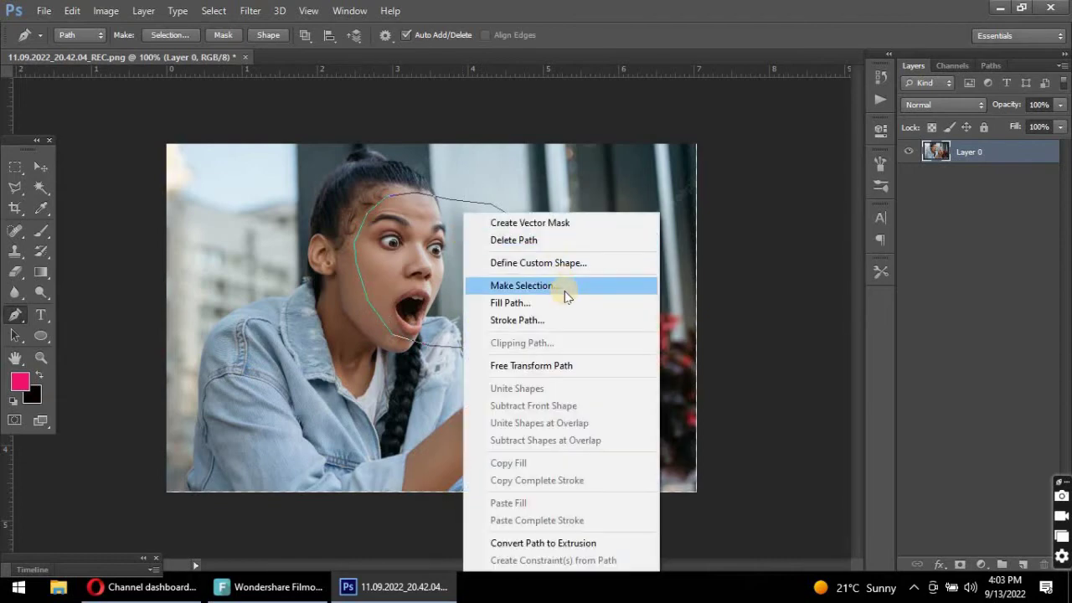
# Step: Convert the face path into a selection and launch Liquify on it
pyautogui.click(562, 286)
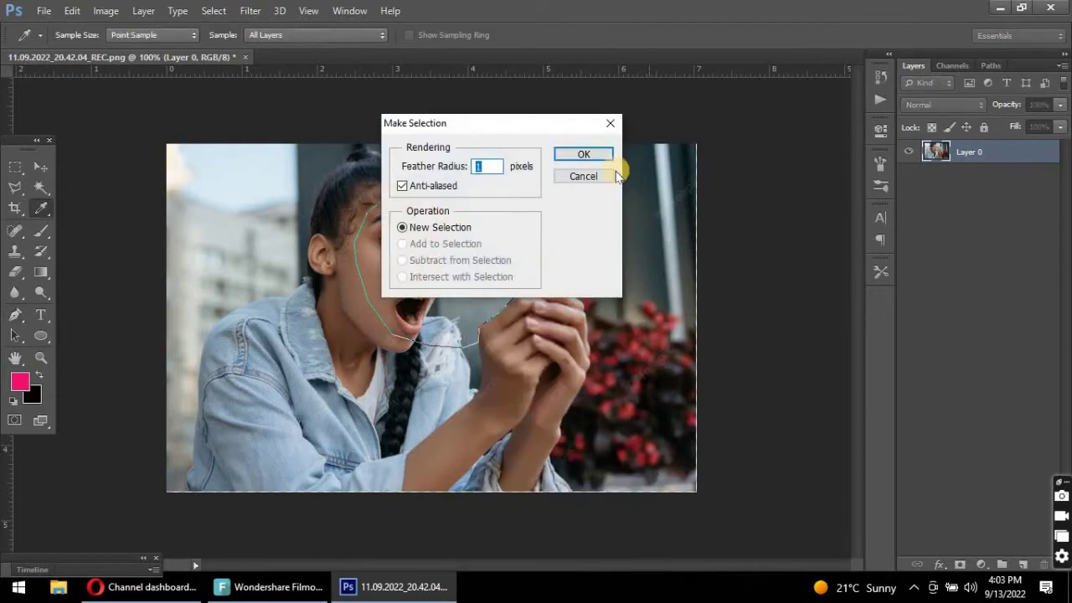
pyautogui.click(581, 155)
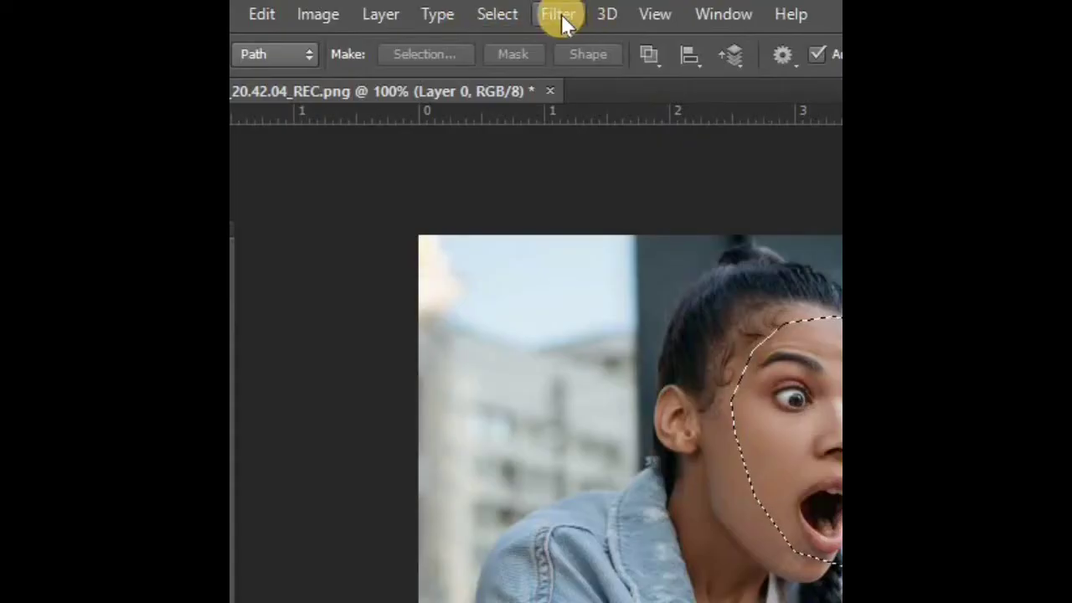
pyautogui.click(560, 15)
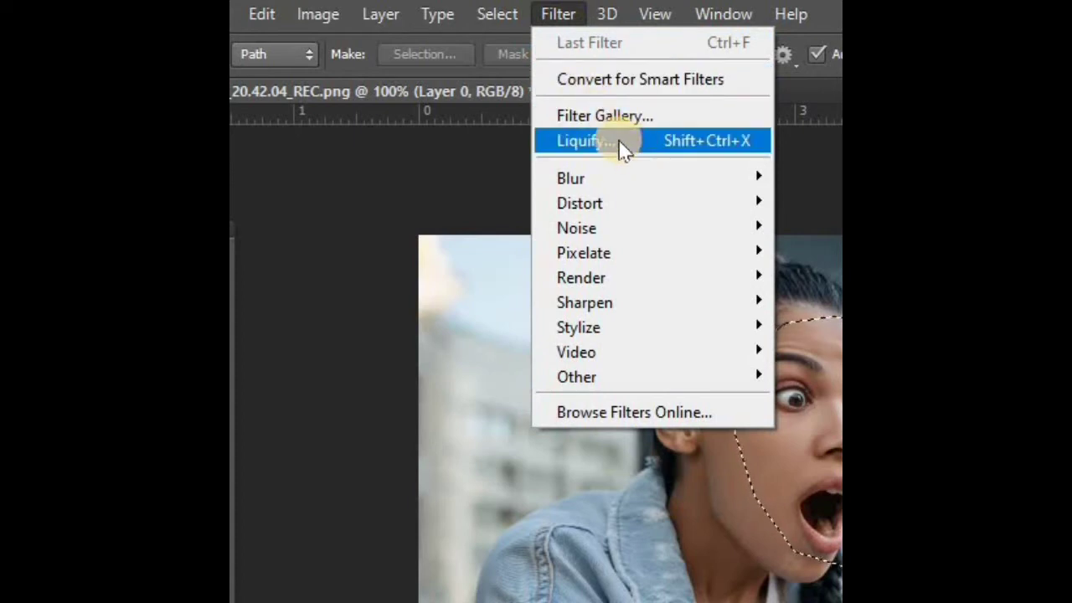
pyautogui.click(621, 148)
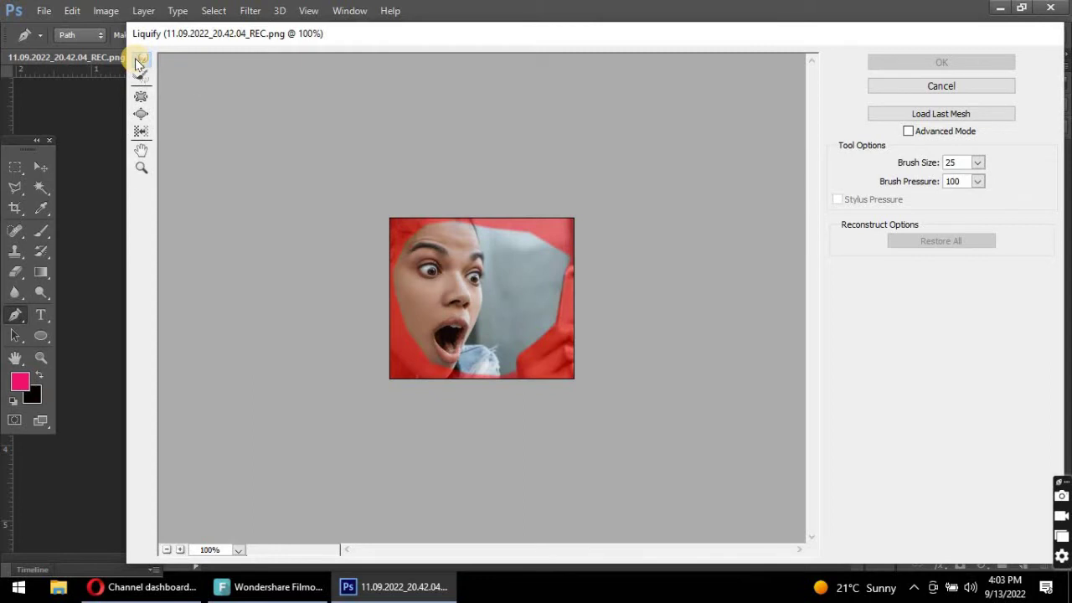
# Step: With a smaller warp brush, smear the eyes, mouth and forehead toward the phone, then apply
pyautogui.click(978, 163)
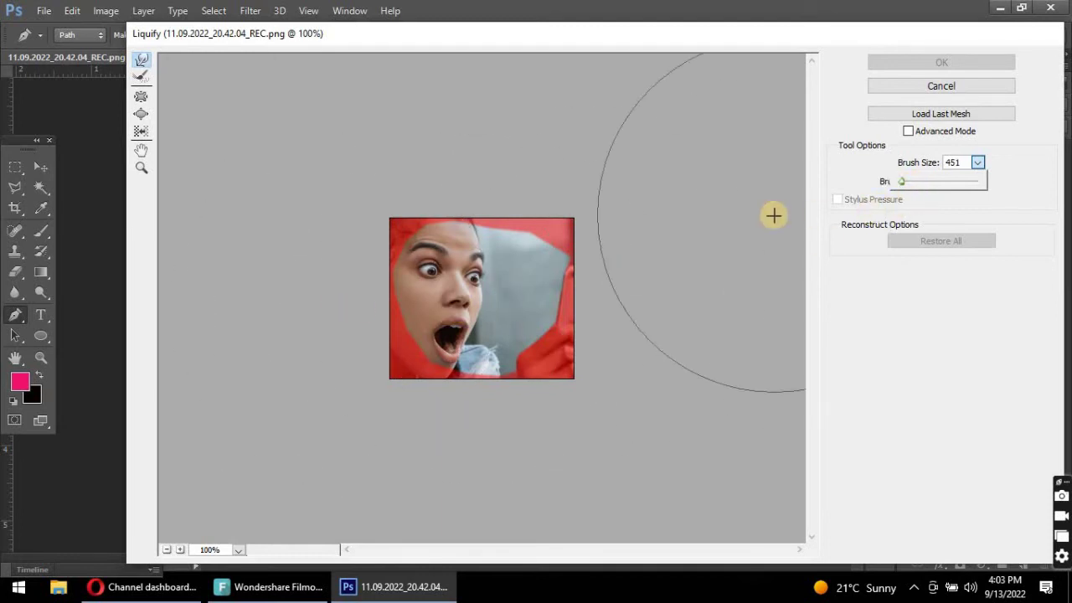
pyautogui.press('[')
pyautogui.press('[')
pyautogui.press('[')
pyautogui.press('[')
pyautogui.press('[')
pyautogui.press('[')
pyautogui.press('[')
pyautogui.press('[')
pyautogui.press('[')
pyautogui.press('[')
pyautogui.press('[')
pyautogui.press('[')
pyautogui.press('[')
pyautogui.press('[')
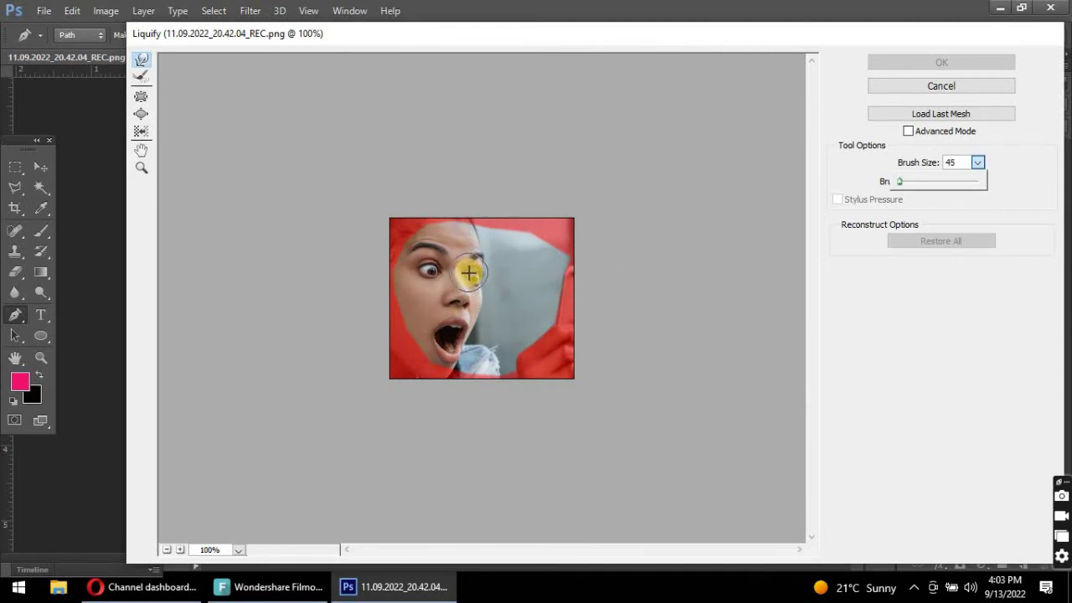
pyautogui.moveTo(469, 273)
pyautogui.mouseDown()
pyautogui.moveTo(457, 248)
pyautogui.moveTo(527, 265)
pyautogui.moveTo(459, 276)
pyautogui.moveTo(513, 288)
pyautogui.moveTo(479, 249)
pyautogui.moveTo(572, 280)
pyautogui.moveTo(421, 270)
pyautogui.moveTo(567, 290)
pyautogui.moveTo(438, 280)
pyautogui.moveTo(544, 296)
pyautogui.moveTo(452, 266)
pyautogui.moveTo(539, 286)
pyautogui.moveTo(452, 280)
pyautogui.moveTo(538, 287)
pyautogui.moveTo(479, 298)
pyautogui.moveTo(569, 299)
pyautogui.moveTo(441, 315)
pyautogui.moveTo(558, 307)
pyautogui.moveTo(453, 331)
pyautogui.moveTo(560, 313)
pyautogui.moveTo(443, 344)
pyautogui.moveTo(493, 317)
pyautogui.moveTo(548, 309)
pyautogui.mouseUp()
pyautogui.moveTo(462, 350)
pyautogui.mouseDown()
pyautogui.moveTo(526, 320)
pyautogui.moveTo(512, 313)
pyautogui.moveTo(526, 294)
pyautogui.moveTo(433, 246)
pyautogui.moveTo(524, 275)
pyautogui.moveTo(427, 273)
pyautogui.moveTo(441, 263)
pyautogui.moveTo(518, 287)
pyautogui.mouseUp()
pyautogui.moveTo(435, 253)
pyautogui.mouseDown()
pyautogui.moveTo(561, 285)
pyautogui.moveTo(438, 240)
pyautogui.moveTo(557, 279)
pyautogui.moveTo(441, 251)
pyautogui.moveTo(460, 252)
pyautogui.moveTo(548, 276)
pyautogui.moveTo(432, 260)
pyautogui.moveTo(546, 284)
pyautogui.moveTo(481, 307)
pyautogui.moveTo(560, 306)
pyautogui.moveTo(490, 317)
pyautogui.moveTo(539, 319)
pyautogui.moveTo(476, 347)
pyautogui.moveTo(541, 328)
pyautogui.moveTo(495, 304)
pyautogui.mouseUp()
pyautogui.moveTo(477, 233)
pyautogui.mouseDown()
pyautogui.moveTo(544, 259)
pyautogui.moveTo(464, 242)
pyautogui.moveTo(555, 260)
pyautogui.moveTo(483, 263)
pyautogui.moveTo(533, 284)
pyautogui.moveTo(465, 259)
pyautogui.moveTo(531, 268)
pyautogui.moveTo(464, 304)
pyautogui.moveTo(560, 297)
pyautogui.moveTo(487, 317)
pyautogui.moveTo(548, 309)
pyautogui.mouseUp()
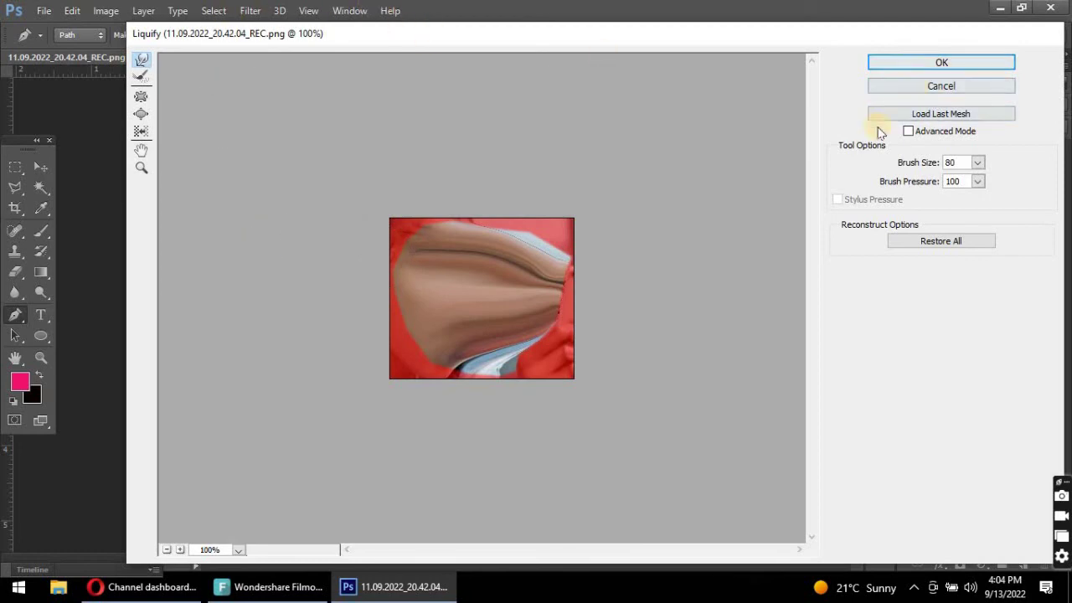
pyautogui.click(914, 62)
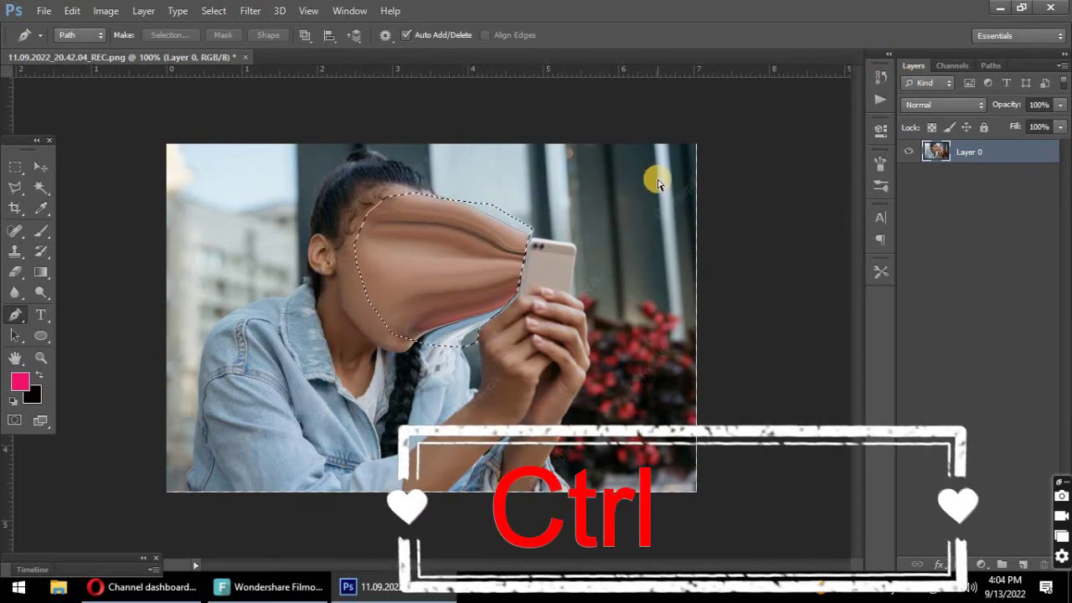
# Step: Deselect the face area with Ctrl+D
pyautogui.hotkey('ctrl', 'd')
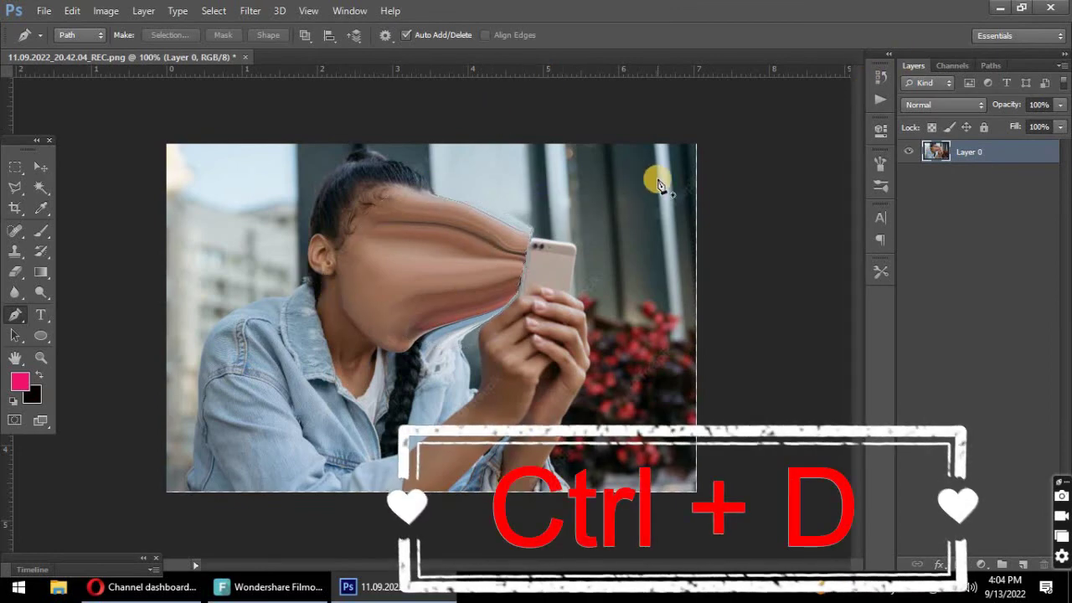